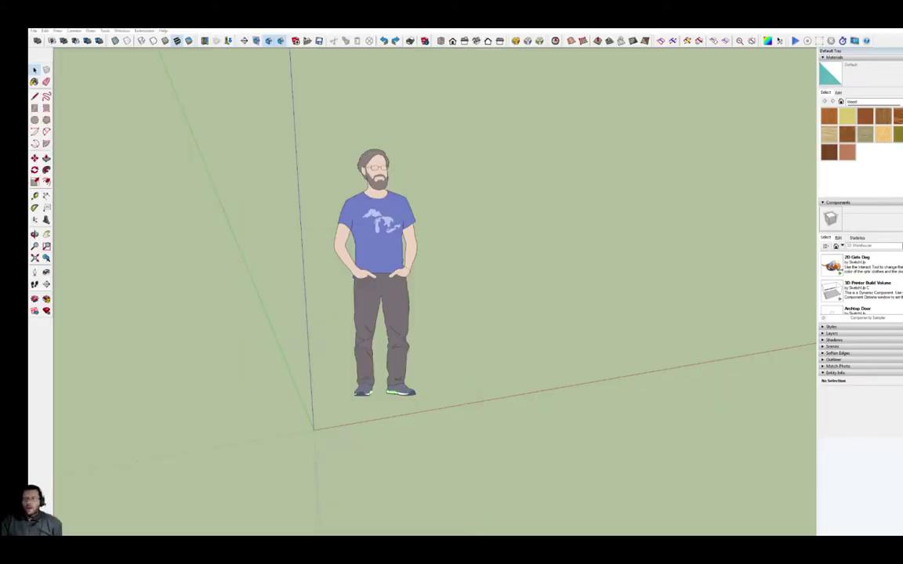
Turn off Use large tool buttons in Workspace preferences and apply the change
{"action": "left_click", "coordinate": [123, 31]}
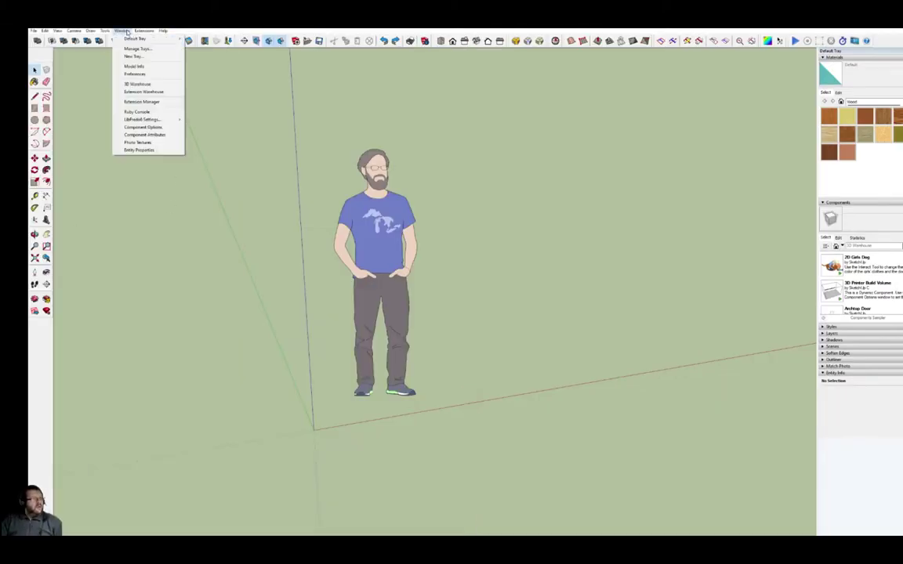
{"action": "left_click", "coordinate": [138, 74]}
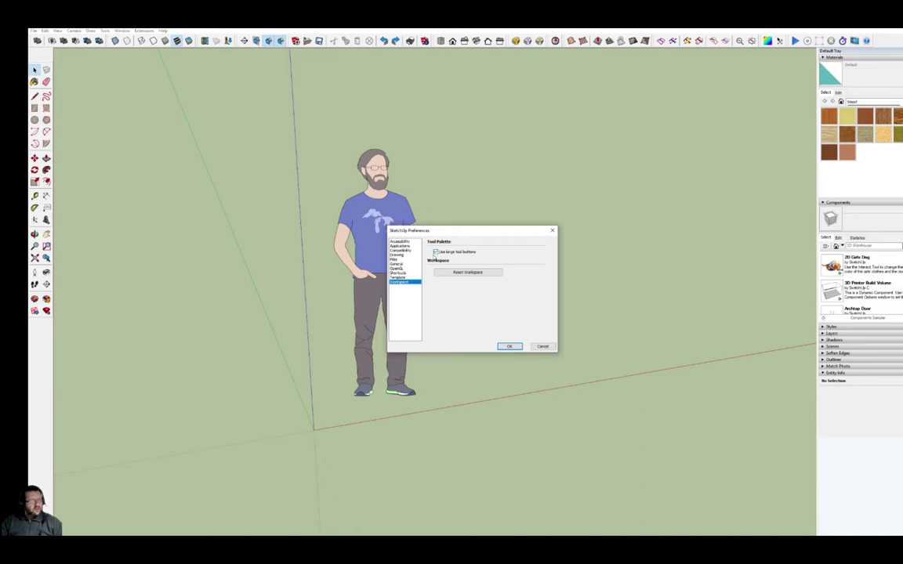
{"action": "left_click", "coordinate": [436, 251]}
{"action": "left_click", "coordinate": [507, 347]}
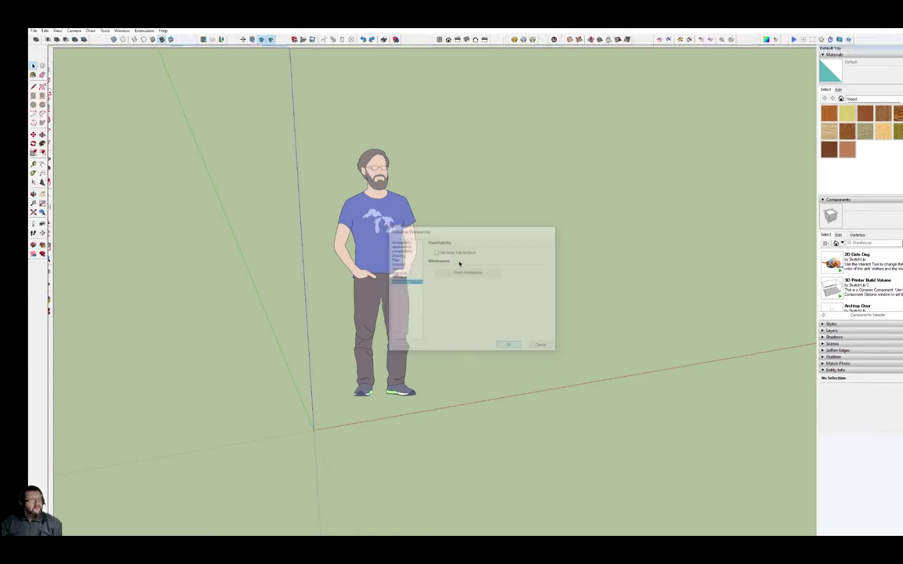
Reopen Workspace preferences and turn Use large tool buttons back on
{"action": "left_click", "coordinate": [122, 30]}
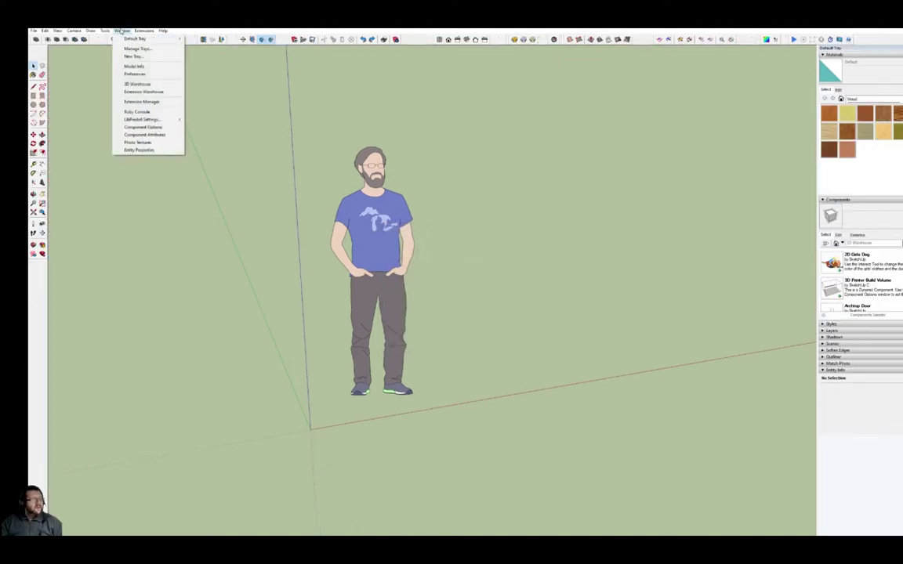
{"action": "left_click", "coordinate": [134, 74]}
{"action": "left_click", "coordinate": [452, 252]}
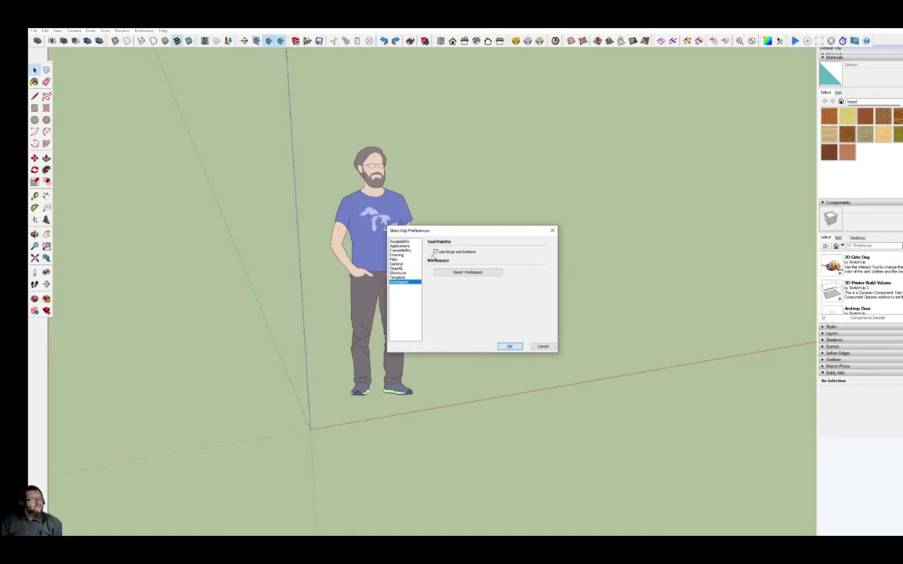
Confirm the preferences, select the scale figure, and reopen SketchUp Preferences
{"action": "key", "text": "Return"}
{"action": "left_click", "coordinate": [360, 253]}
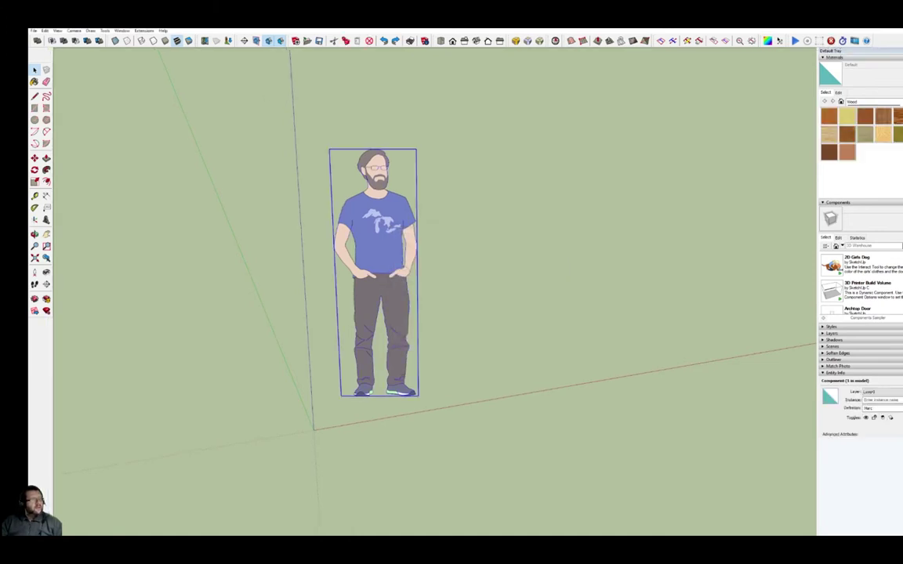
{"action": "left_click", "coordinate": [120, 30]}
{"action": "left_click", "coordinate": [141, 74]}
Browse the Template and Shortcuts pages, then show the OpenGL settings
{"action": "key", "text": "Up"}
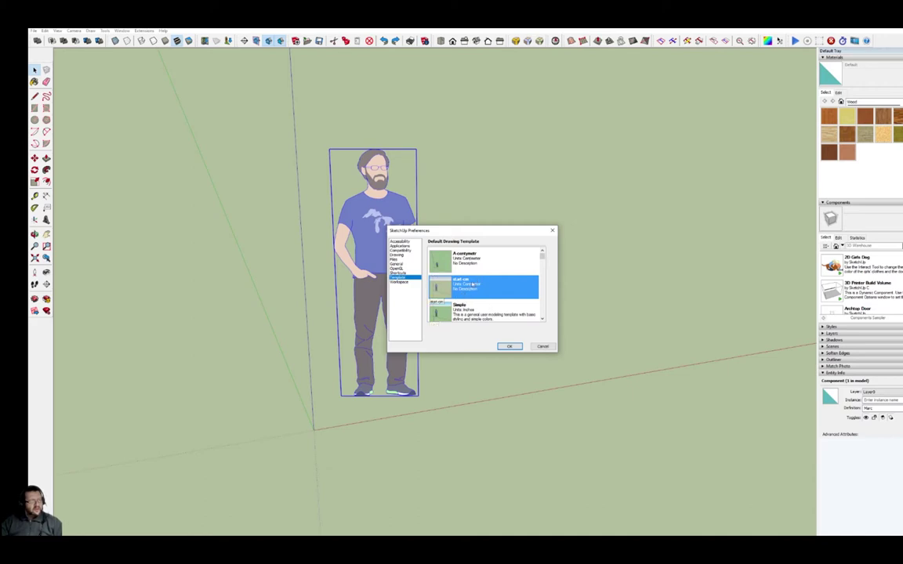
{"action": "key", "text": "Up"}
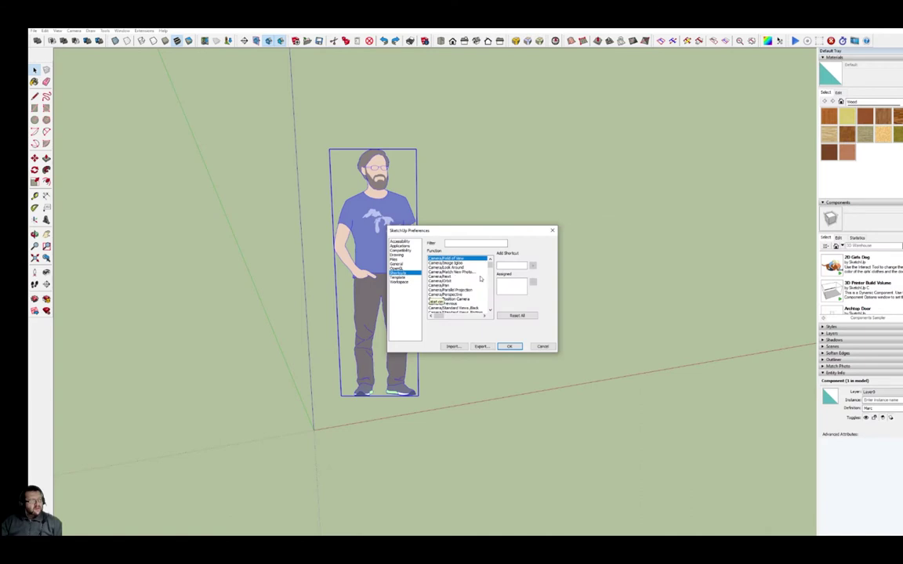
{"action": "scroll", "coordinate": [463, 285], "scroll_direction": "down", "scroll_amount": 1}
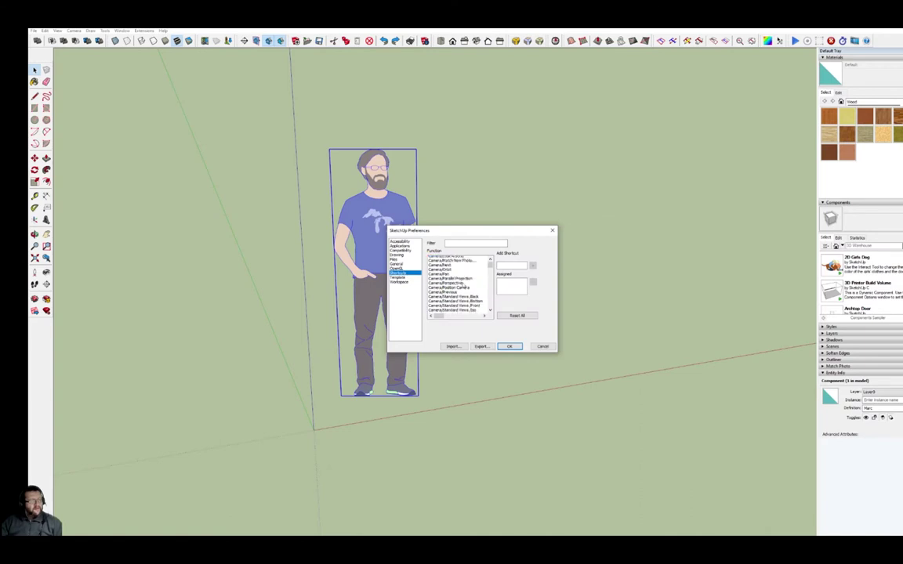
{"action": "scroll", "coordinate": [463, 285], "scroll_direction": "down", "scroll_amount": 3}
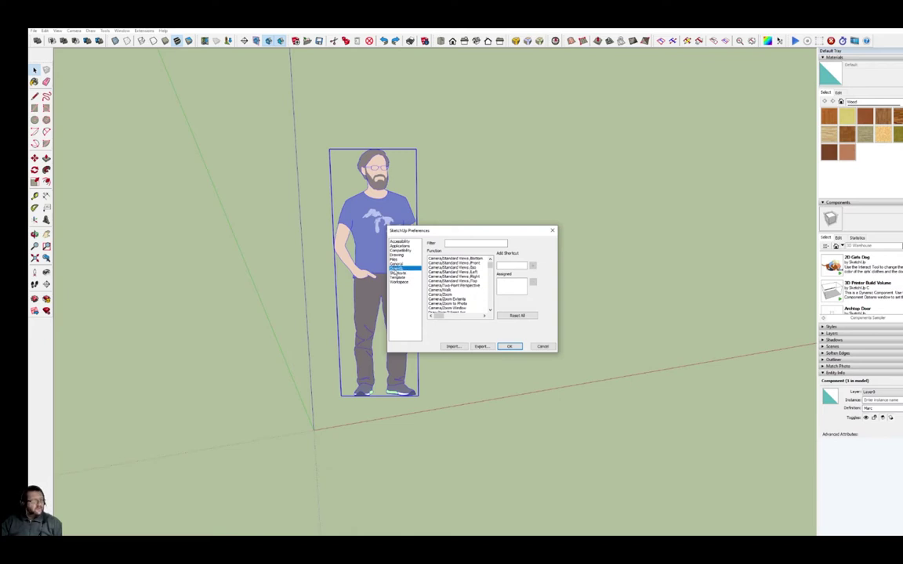
{"action": "left_click", "coordinate": [398, 268]}
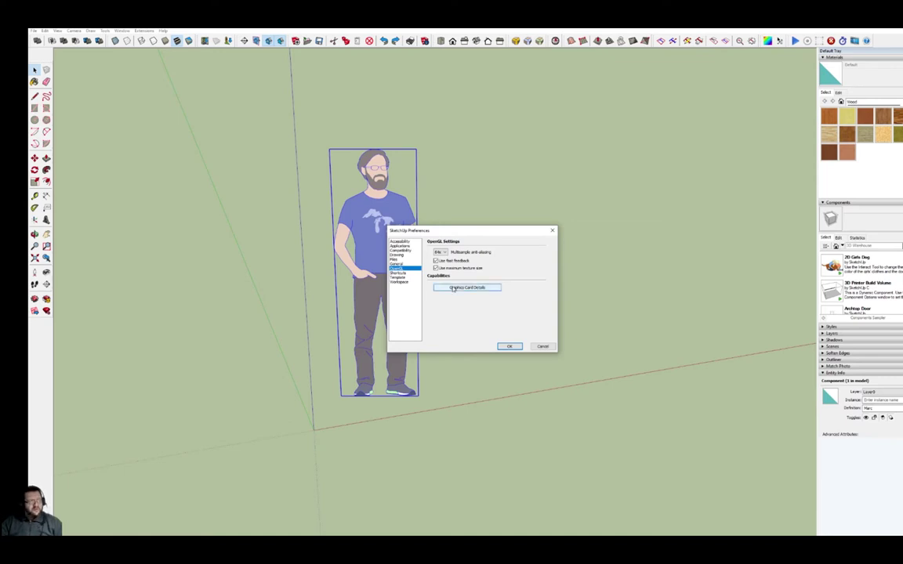
View the graphics card details twice, then switch to the General preferences page
{"action": "left_click", "coordinate": [453, 288]}
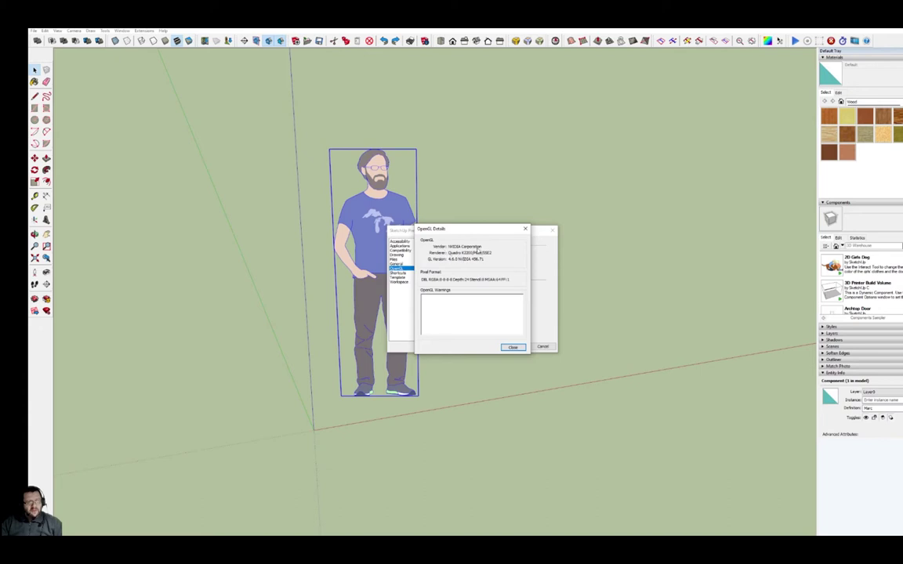
{"action": "left_click", "coordinate": [525, 229]}
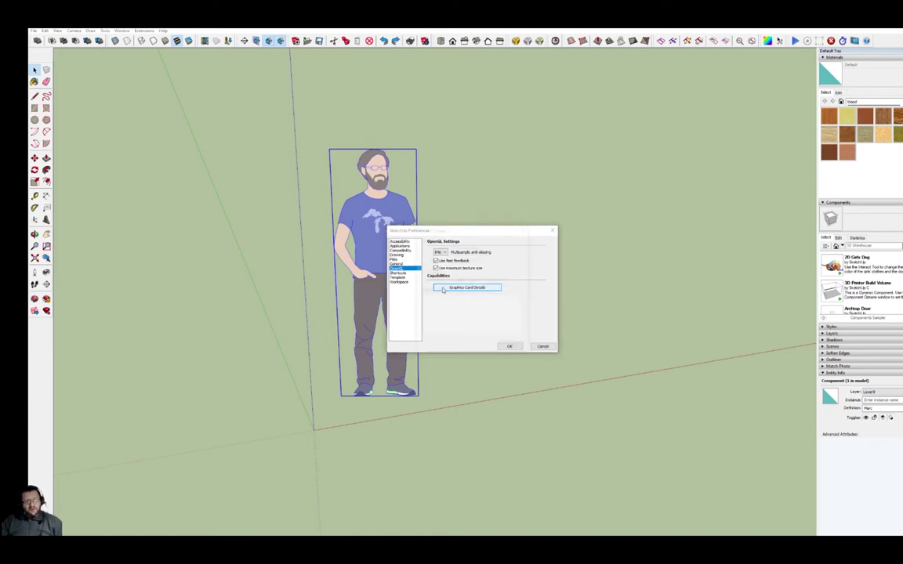
{"action": "left_click", "coordinate": [444, 289]}
{"action": "left_click", "coordinate": [525, 230]}
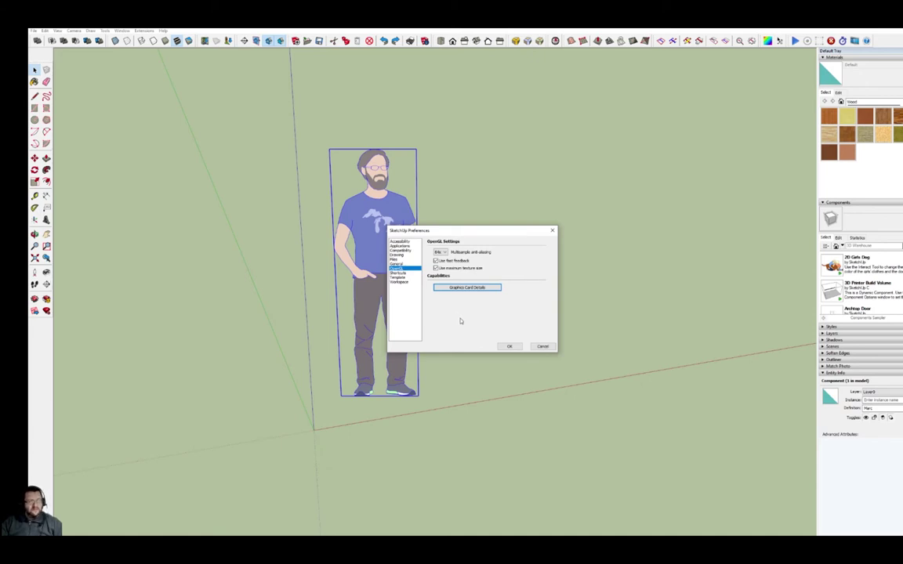
{"action": "left_click", "coordinate": [396, 264]}
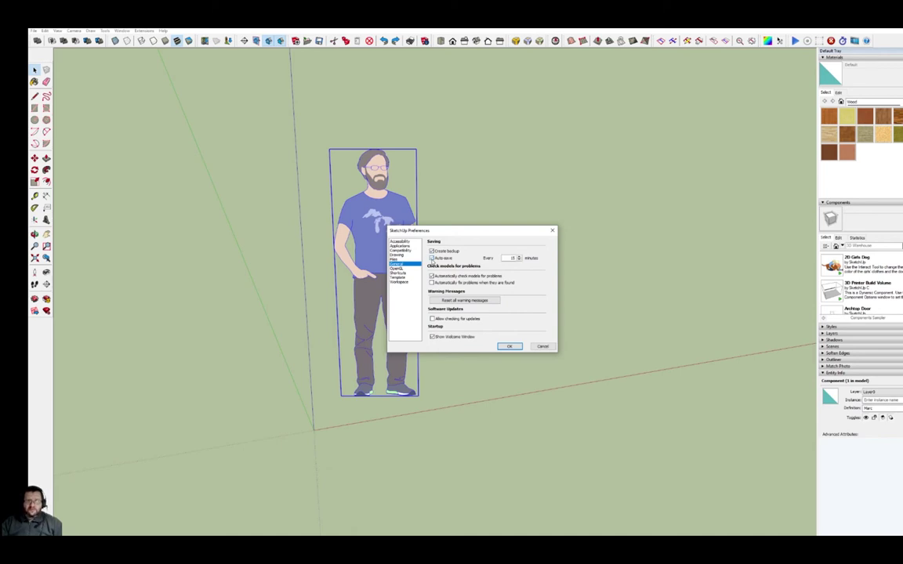
Disable Auto-save in General preferences and move to the Files locations page
{"action": "double_click", "coordinate": [513, 258]}
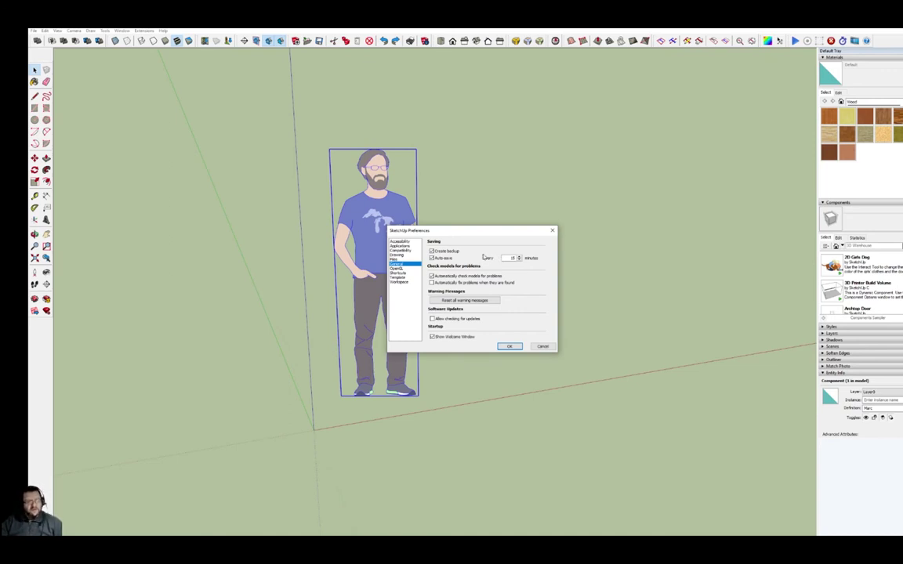
{"action": "left_click", "coordinate": [431, 259]}
{"action": "left_click", "coordinate": [420, 259]}
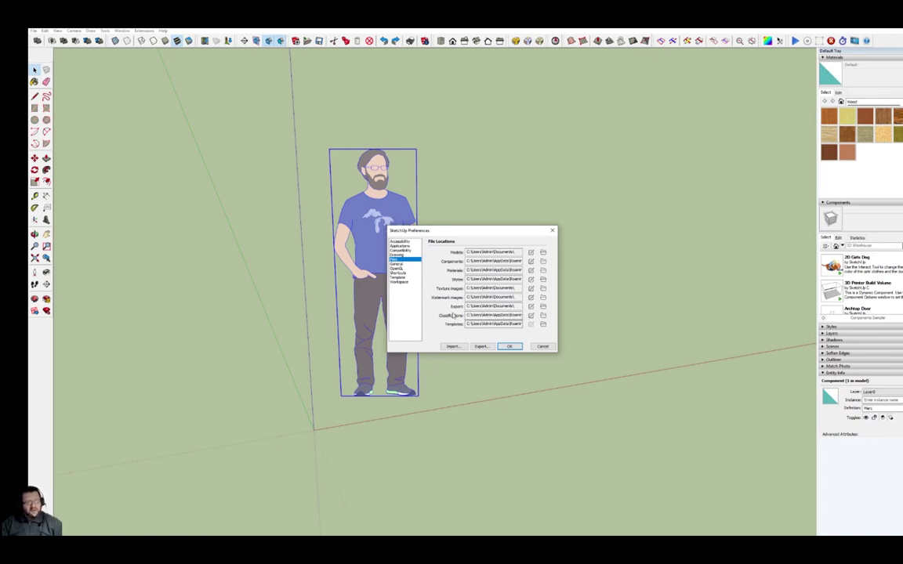
Review the Drawing page's click-style options, then close Preferences with OK
{"action": "left_click", "coordinate": [396, 255]}
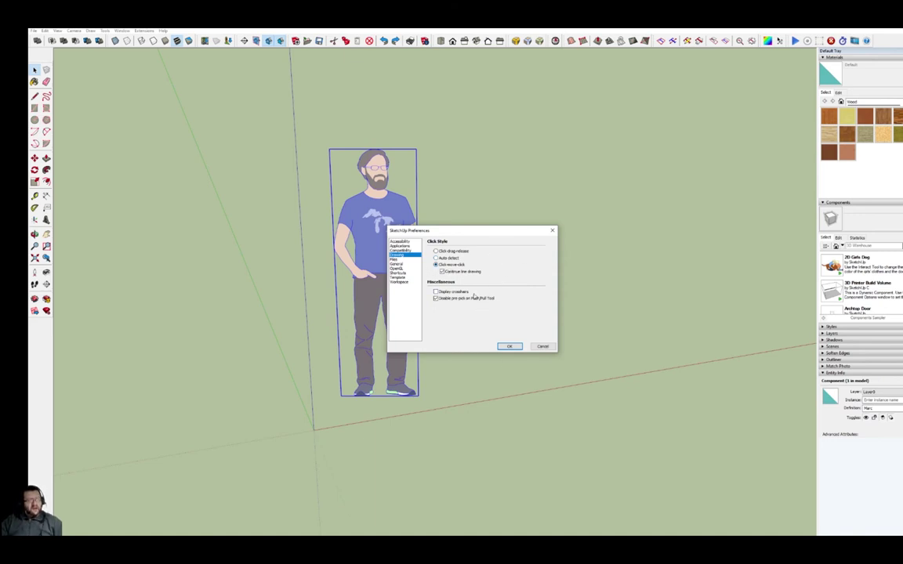
{"action": "left_click", "coordinate": [505, 347]}
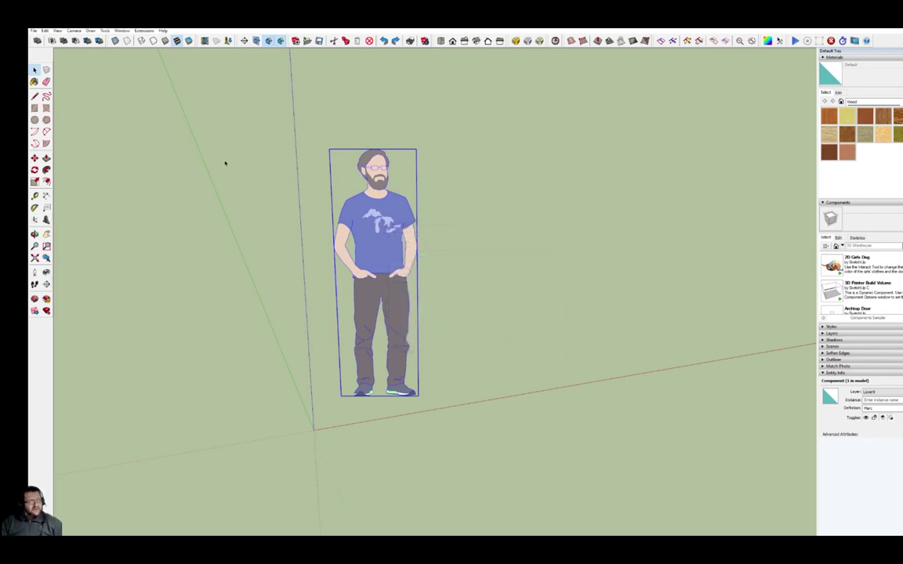
Draw two connected test edges right of the scale figure, then return to Select
{"action": "left_click", "coordinate": [315, 185]}
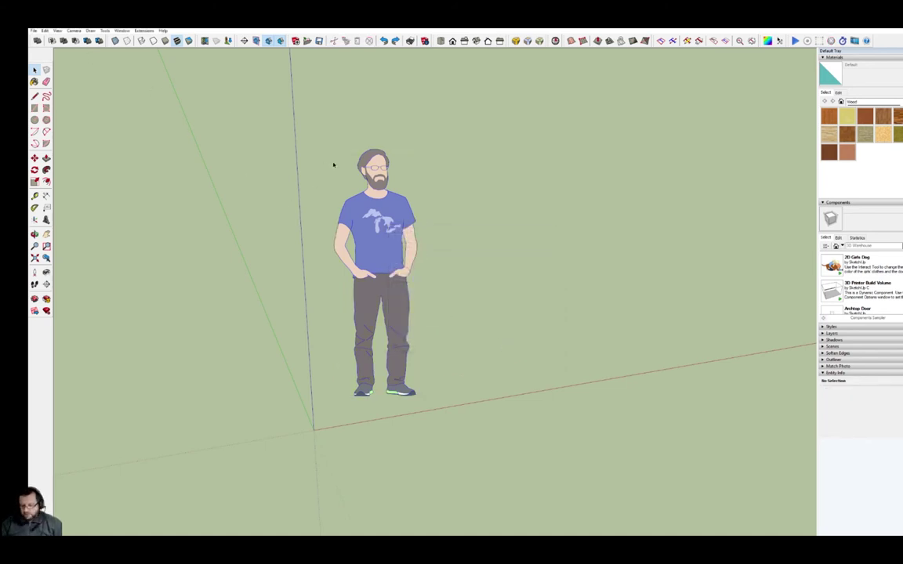
{"action": "key", "text": "l"}
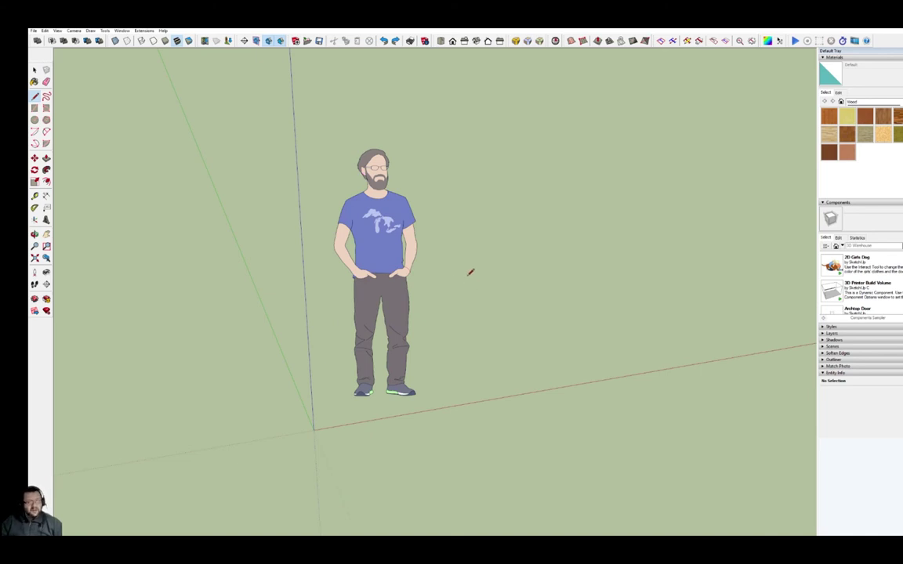
{"action": "left_click", "coordinate": [469, 275]}
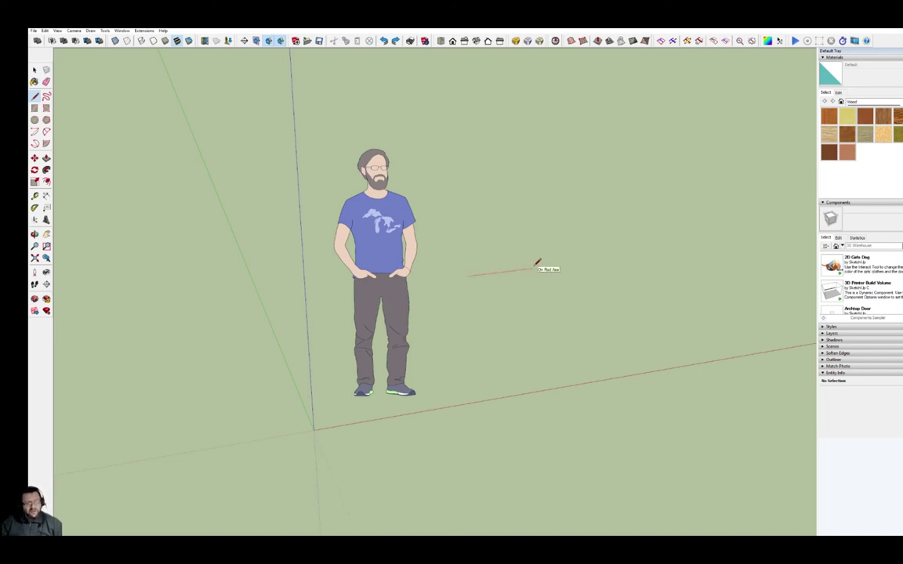
{"action": "left_click", "coordinate": [536, 269]}
{"action": "left_click", "coordinate": [534, 269]}
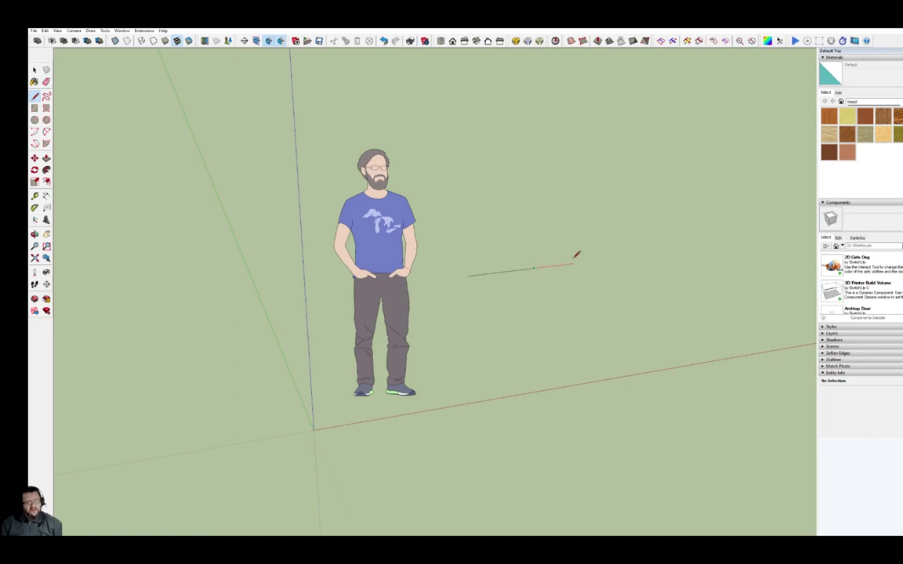
{"action": "left_click", "coordinate": [575, 280]}
{"action": "key", "text": "space"}
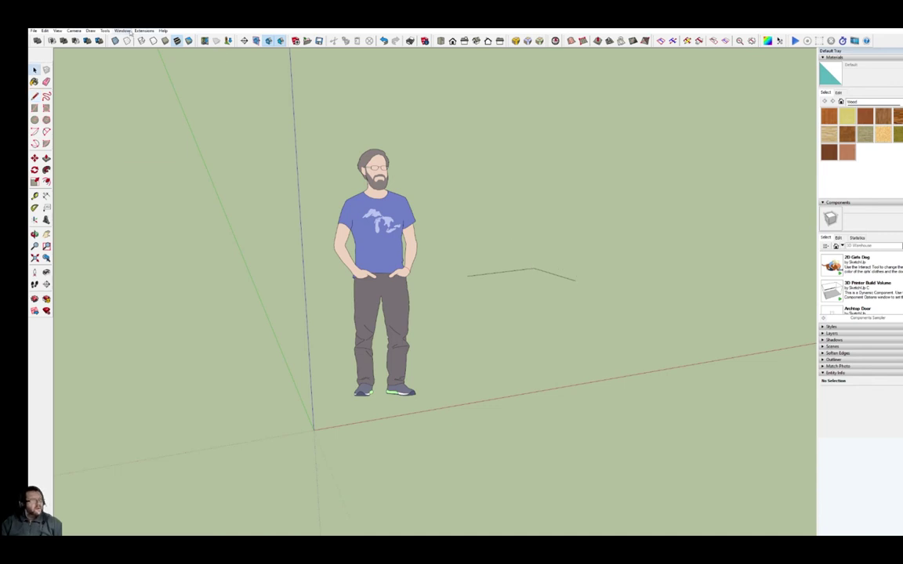
{"action": "left_click", "coordinate": [122, 30]}
{"action": "left_click", "coordinate": [133, 74]}
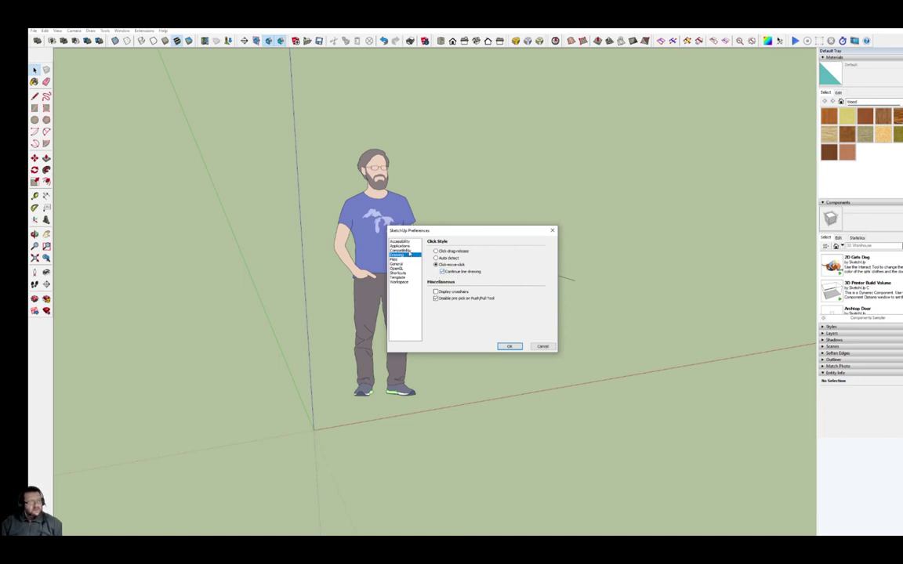
{"action": "key", "text": "Up"}
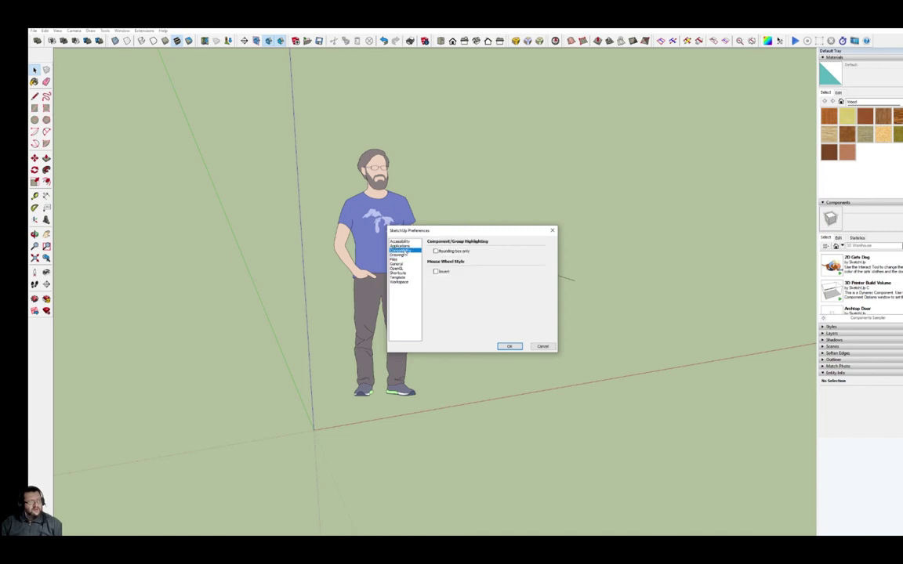
{"action": "key", "text": "Up"}
{"action": "key", "text": "Up"}
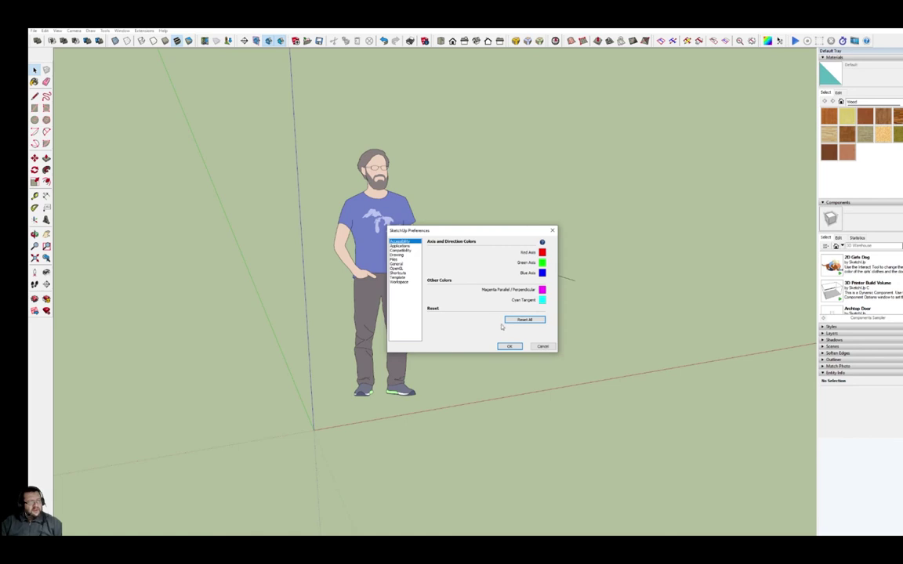
{"action": "left_click", "coordinate": [508, 347]}
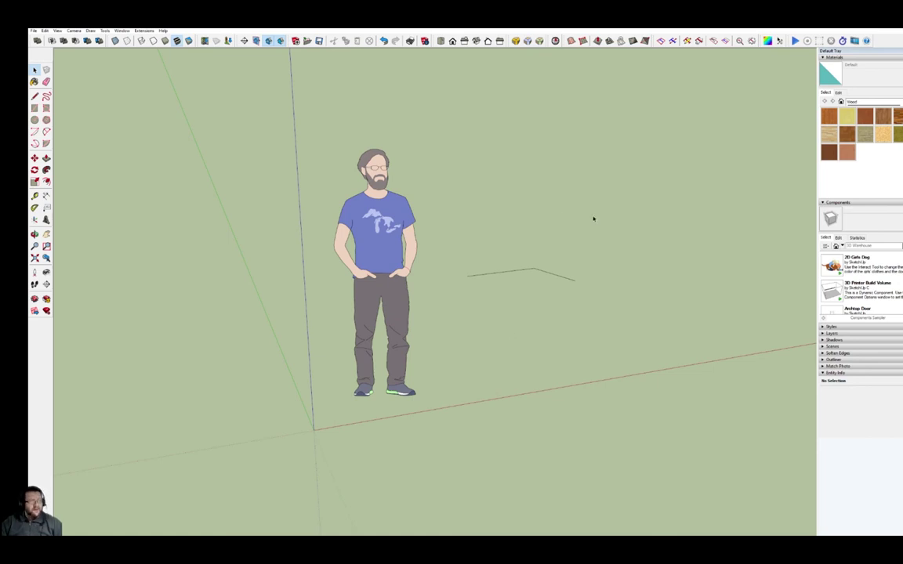
Box-select the two test edges beside the scale figure and delete them
{"action": "left_click_drag", "start_coordinate": [593, 218], "coordinate": [473, 332]}
{"action": "key", "text": "Delete"}
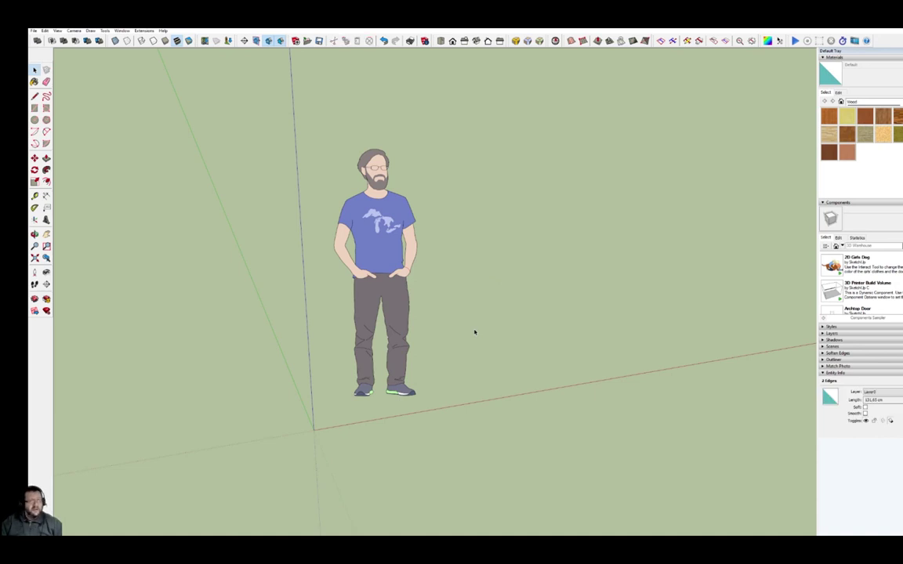